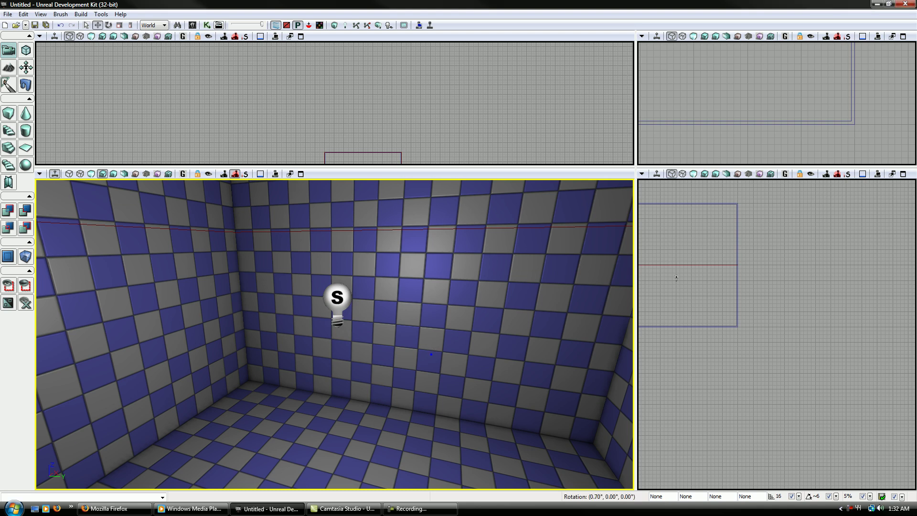
Step: Open the Content Browser, resize and reposition its window, and bring the external UN_Weather package into view
{"action": "right_click_drag", "start_coordinate": [431, 354], "coordinate": [406, 354]}
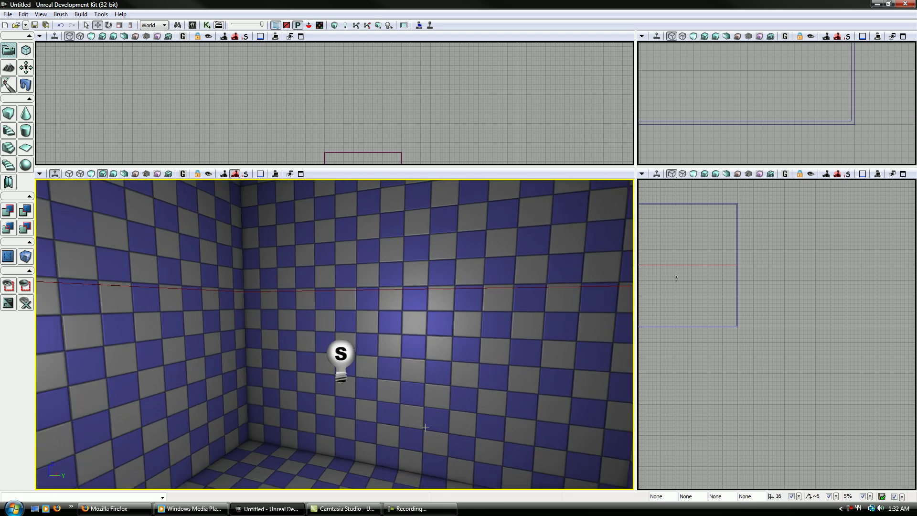
{"action": "left_click", "coordinate": [191, 26]}
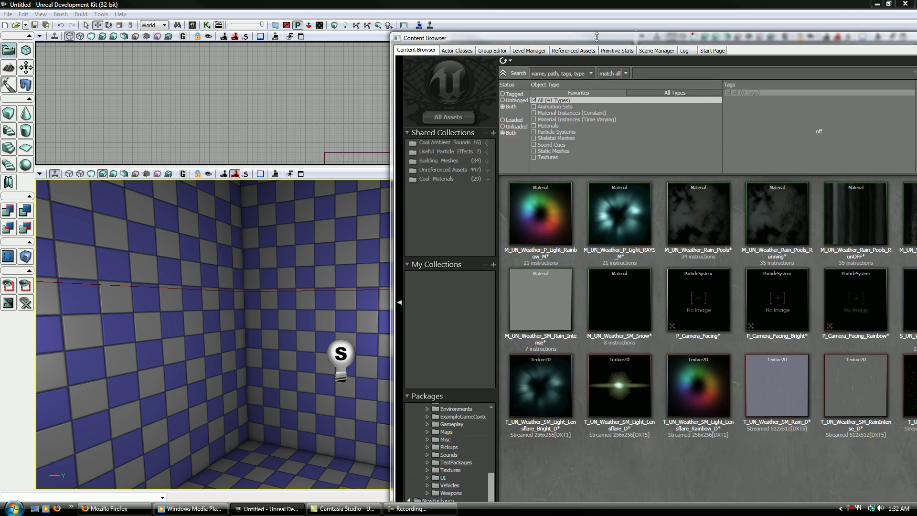
{"action": "left_click_drag", "start_coordinate": [596, 37], "coordinate": [698, 230]}
{"action": "left_click_drag", "start_coordinate": [800, 234], "coordinate": [259, 89]}
{"action": "left_click_drag", "start_coordinate": [780, 202], "coordinate": [636, 205]}
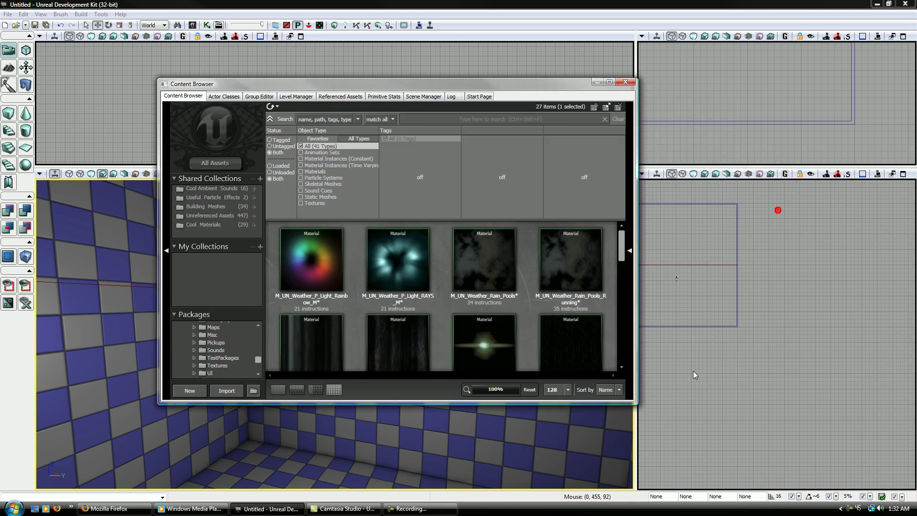
{"action": "left_click_drag", "start_coordinate": [635, 402], "coordinate": [674, 466]}
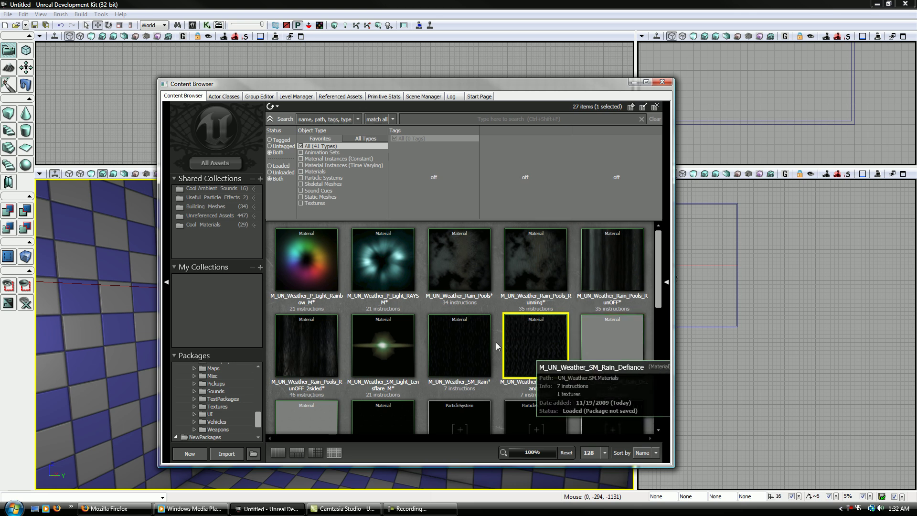
{"action": "left_click_drag", "start_coordinate": [258, 418], "coordinate": [258, 428]}
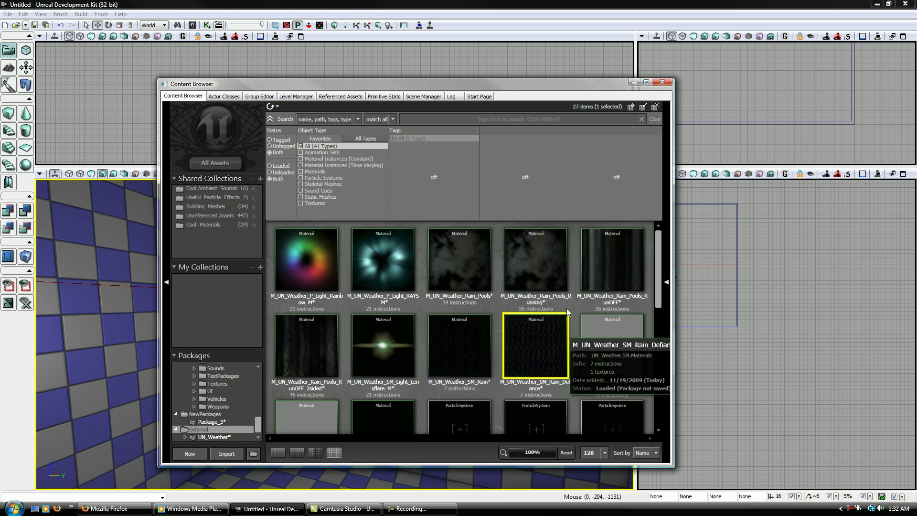
{"action": "left_click_drag", "start_coordinate": [574, 83], "coordinate": [802, 14]}
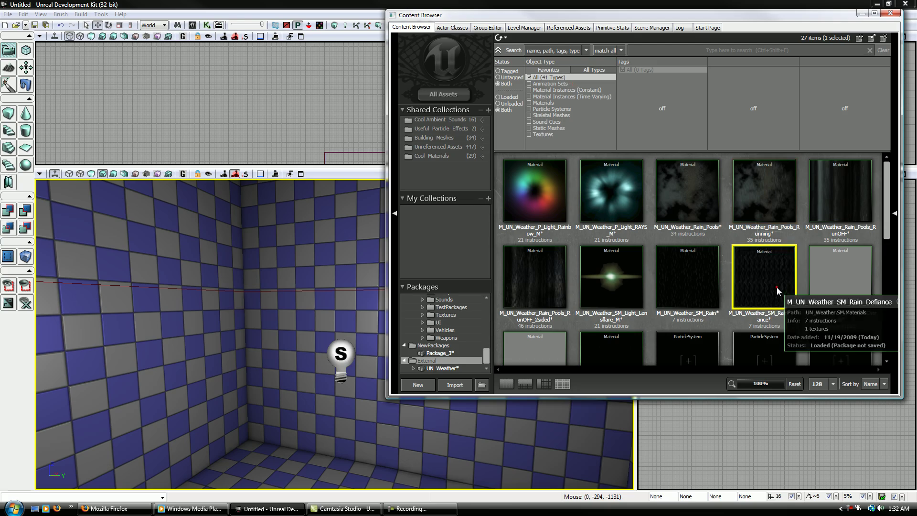
Step: Open the M_UN_Weather_SM_Rain_Defiance material and inspect its Texture Sample and Panner nodes and the rain preview in real time
{"action": "double_click", "coordinate": [777, 290]}
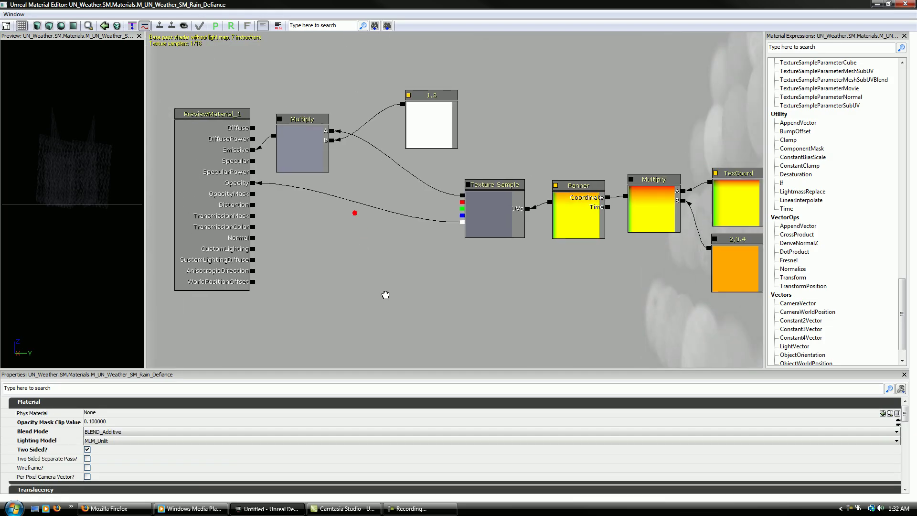
{"action": "left_click_drag", "start_coordinate": [385, 295], "coordinate": [393, 297]}
{"action": "left_click_drag", "start_coordinate": [522, 276], "coordinate": [453, 282]}
{"action": "left_click_drag", "start_coordinate": [116, 172], "coordinate": [121, 177]}
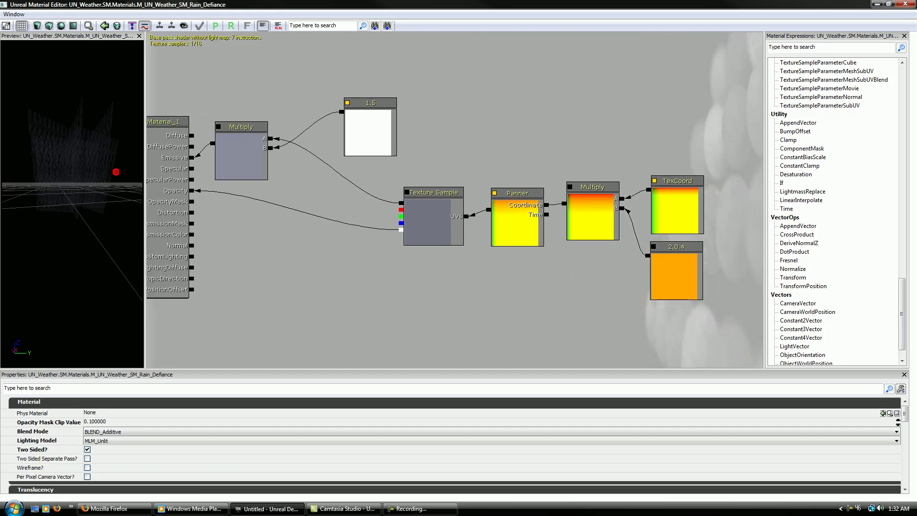
{"action": "left_click", "coordinate": [437, 216]}
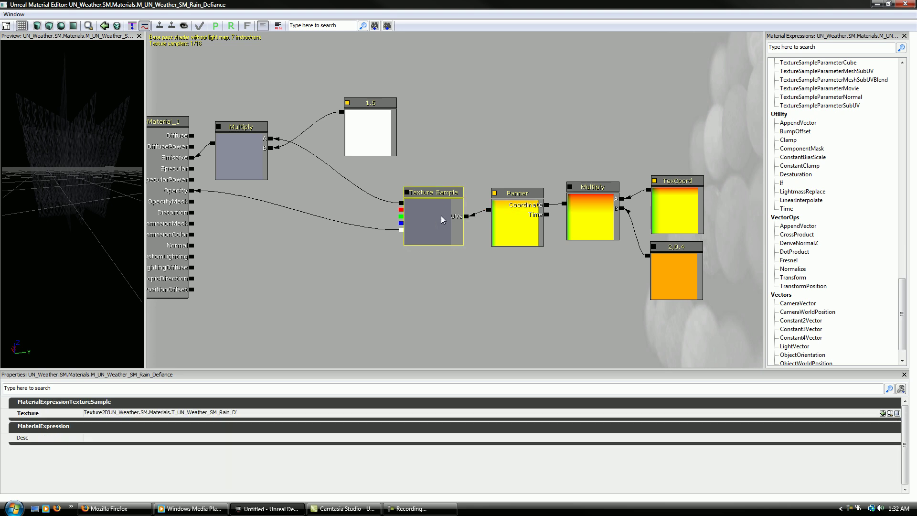
{"action": "left_click", "coordinate": [468, 260]}
{"action": "left_click", "coordinate": [518, 217]}
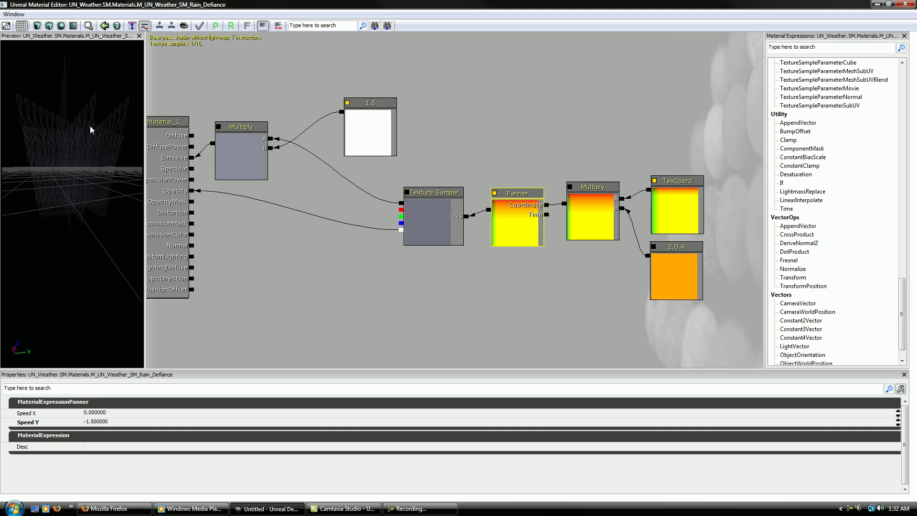
{"action": "left_click_drag", "start_coordinate": [91, 130], "coordinate": [129, 46]}
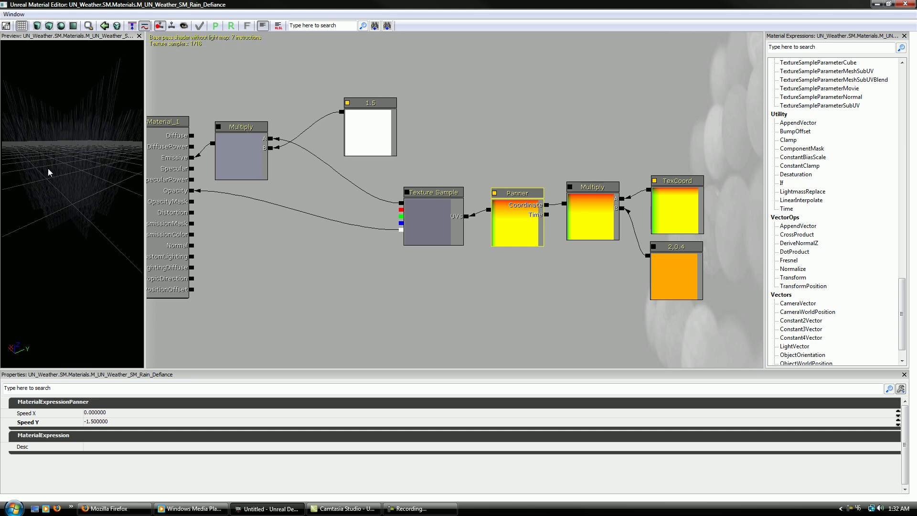
{"action": "left_click", "coordinate": [159, 26]}
Step: Set both UTiling and VTiling of the TexCoord node to 1
{"action": "left_click_drag", "start_coordinate": [583, 301], "coordinate": [501, 268]}
{"action": "left_click", "coordinate": [614, 205]}
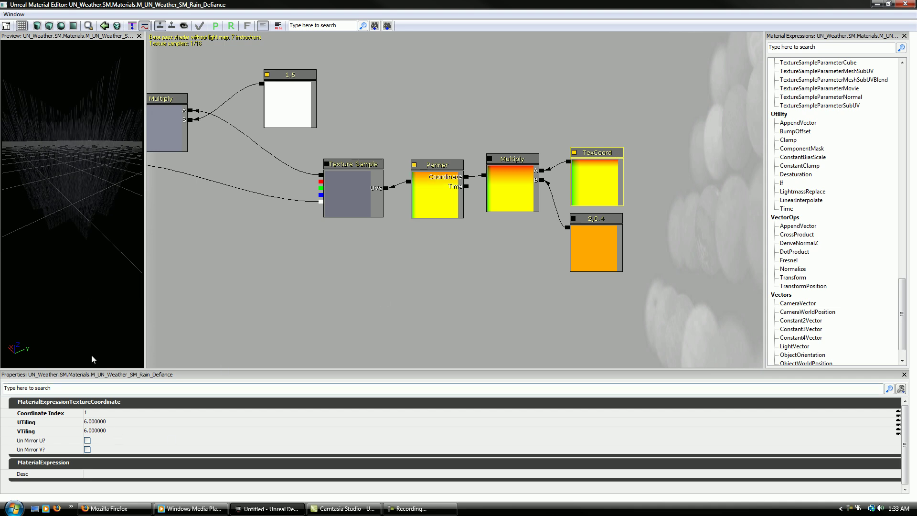
{"action": "left_click", "coordinate": [120, 422]}
{"action": "type", "text": "1"}
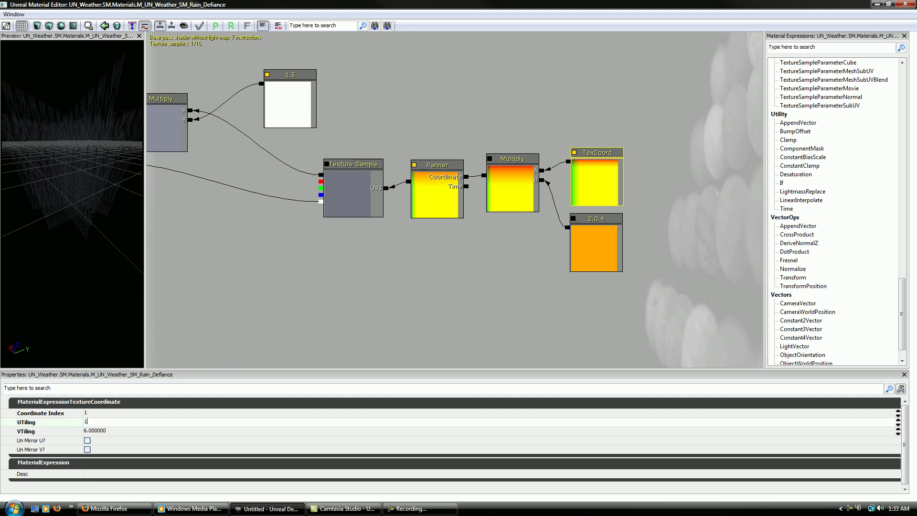
{"action": "key", "text": "Tab"}
{"action": "type", "text": "1"}
Step: Set the TexCoord node's UTiling and VTiling back to 6
{"action": "left_click", "coordinate": [150, 423]}
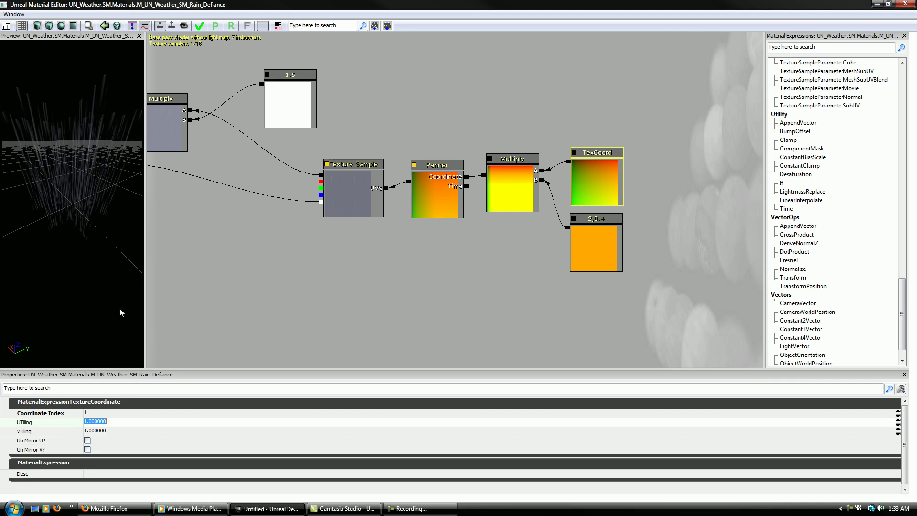
{"action": "type", "text": "6"}
{"action": "key", "text": "Tab"}
{"action": "type", "text": "6"}
{"action": "key", "text": "shift+Tab"}
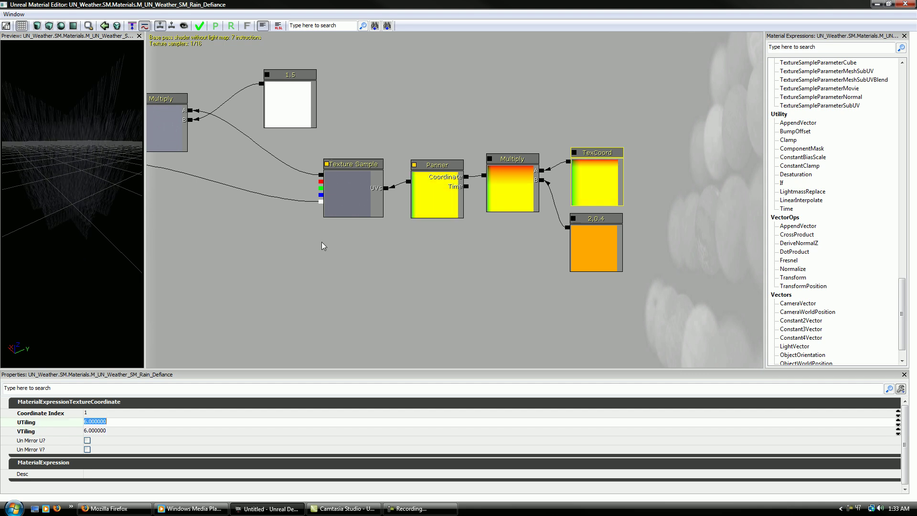
Step: Close the Material Editor without applying the changes to the original material, and close the Content Browser
{"action": "left_click", "coordinate": [905, 4]}
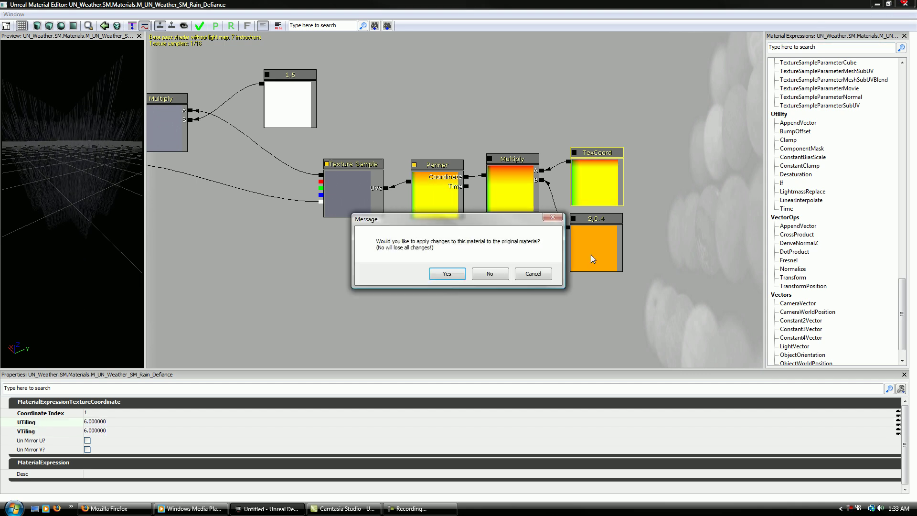
{"action": "left_click", "coordinate": [491, 275]}
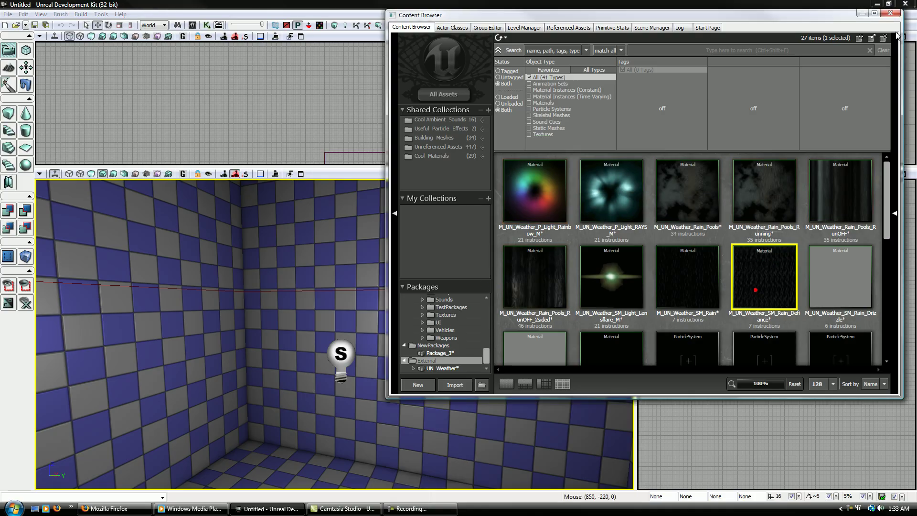
{"action": "left_click", "coordinate": [890, 13]}
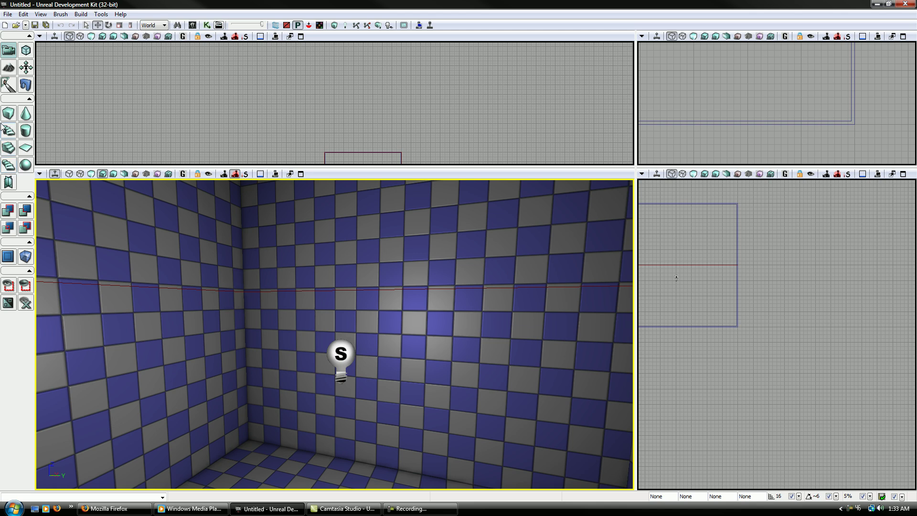
Step: Review the dimensions and Hollow option in the Cube brush builder, and close it without building
{"action": "right_click_drag", "start_coordinate": [245, 331], "coordinate": [246, 355]}
{"action": "right_click_drag", "start_coordinate": [409, 330], "coordinate": [409, 331]}
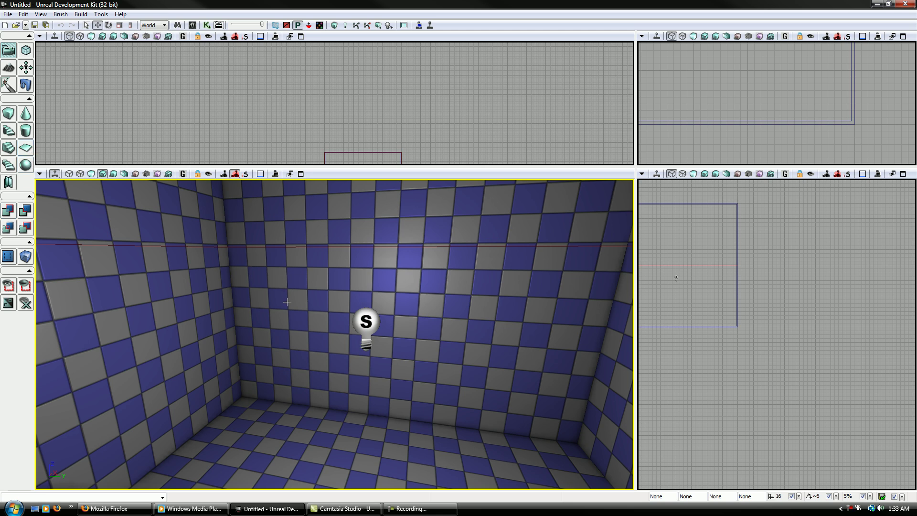
{"action": "right_click", "coordinate": [8, 113]}
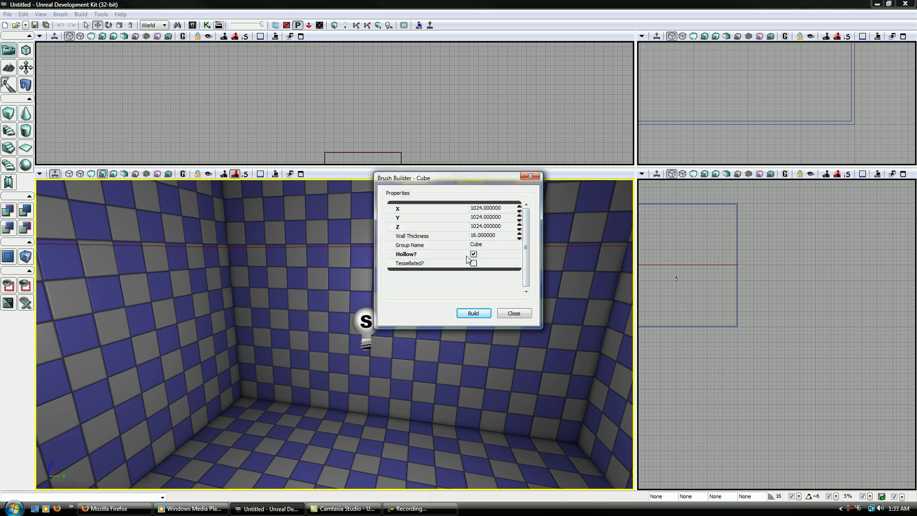
{"action": "left_click", "coordinate": [525, 314]}
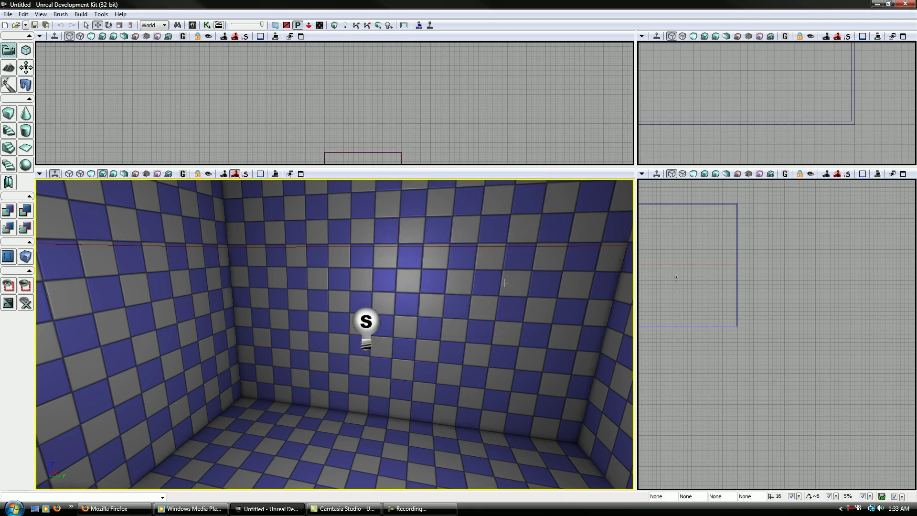
Step: Review the size and axis settings in the Sheet brush builder, and close it without building
{"action": "right_click", "coordinate": [26, 149]}
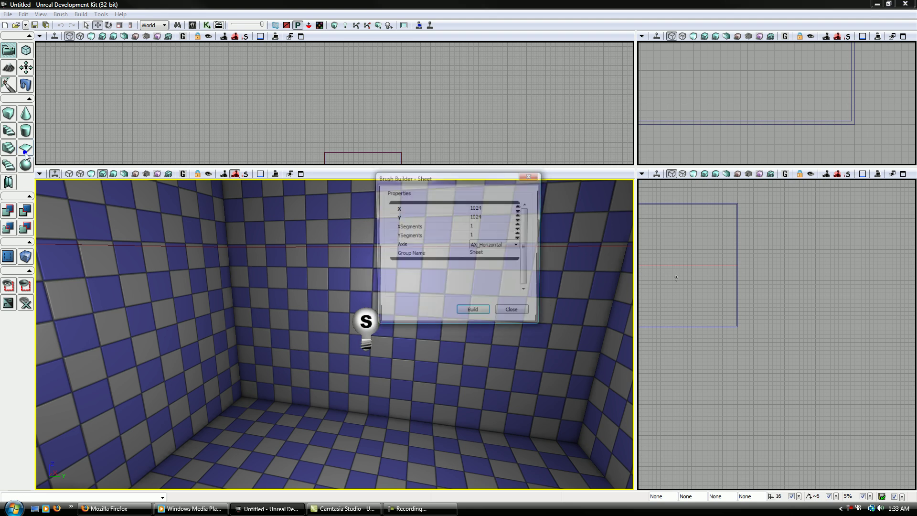
{"action": "left_click_drag", "start_coordinate": [412, 183], "coordinate": [534, 121]}
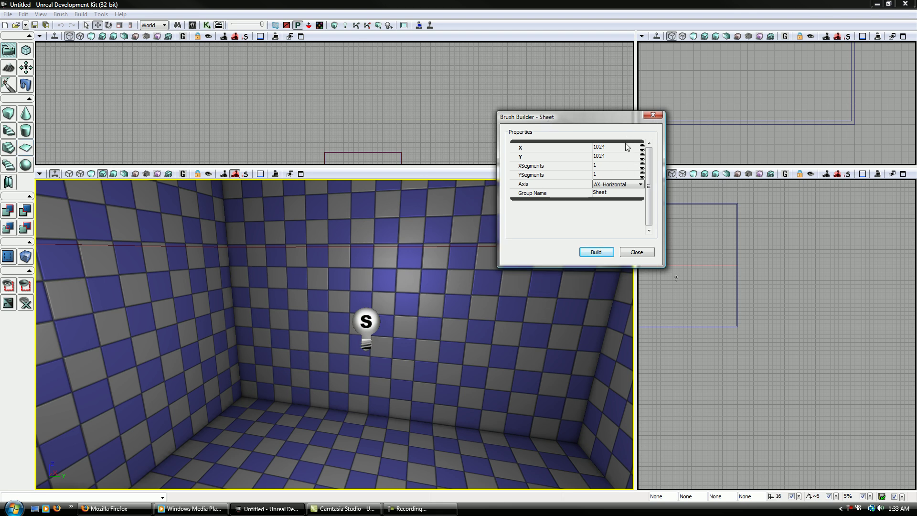
{"action": "left_click", "coordinate": [638, 251]}
{"action": "mouse_move", "coordinate": [534, 355]}
{"action": "right_mouse_down"}
{"action": "mouse_move", "coordinate": [539, 315]}
{"action": "mouse_move", "coordinate": [539, 353]}
{"action": "mouse_move", "coordinate": [570, 318]}
{"action": "mouse_move", "coordinate": [620, 343]}
{"action": "mouse_move", "coordinate": [516, 339]}
{"action": "right_mouse_up"}
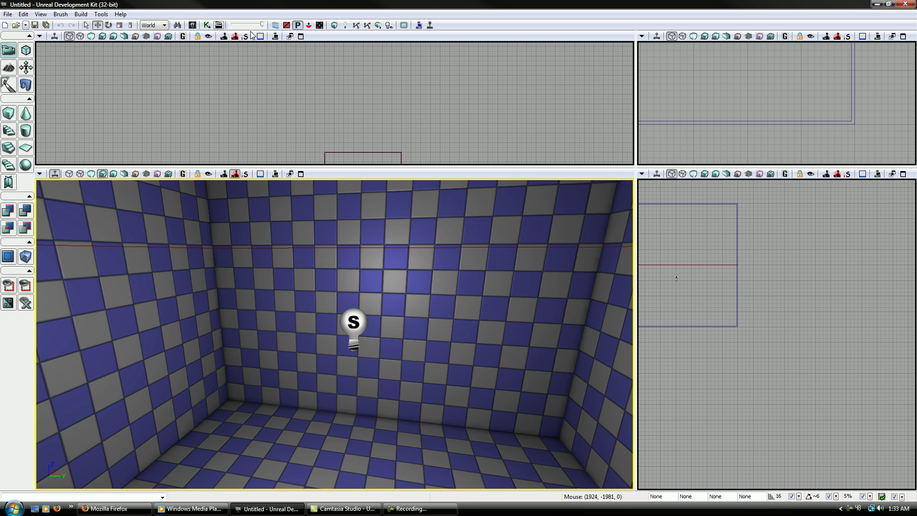
Step: Reopen the M_UN_Weather_SM_Rain_Defiance material to view its rain preview, and close it together with the Content Browser
{"action": "left_click", "coordinate": [192, 25]}
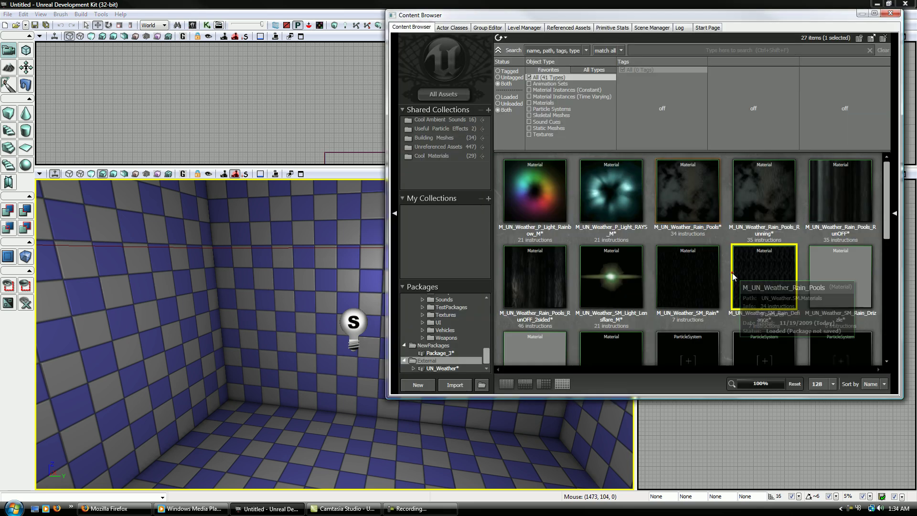
{"action": "double_click", "coordinate": [777, 281]}
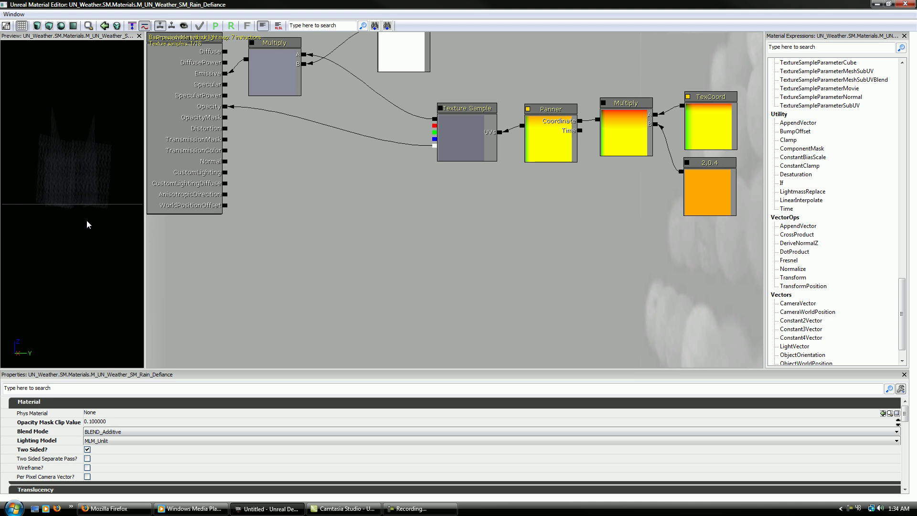
{"action": "left_click_drag", "start_coordinate": [88, 224], "coordinate": [112, 173]}
{"action": "left_click", "coordinate": [908, 4]}
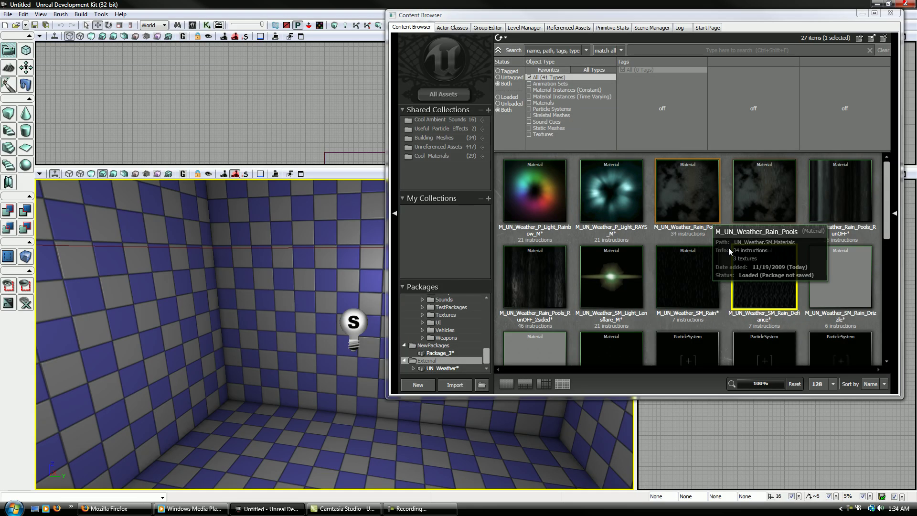
{"action": "left_click", "coordinate": [891, 14]}
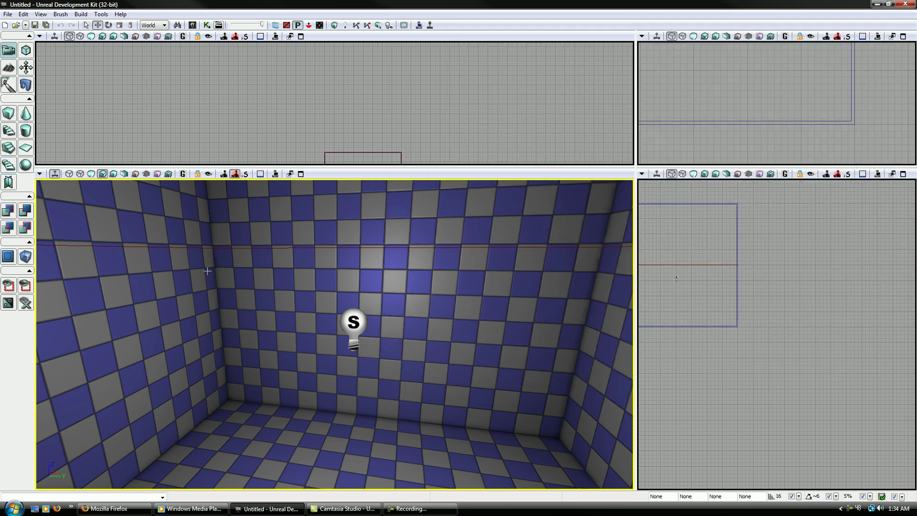
Step: Add the horizontal sheet brush to the level as geometry and move the red builder brush out of the room
{"action": "left_click_drag", "start_coordinate": [241, 327], "coordinate": [242, 320]}
{"action": "right_click_drag", "start_coordinate": [243, 319], "coordinate": [241, 324]}
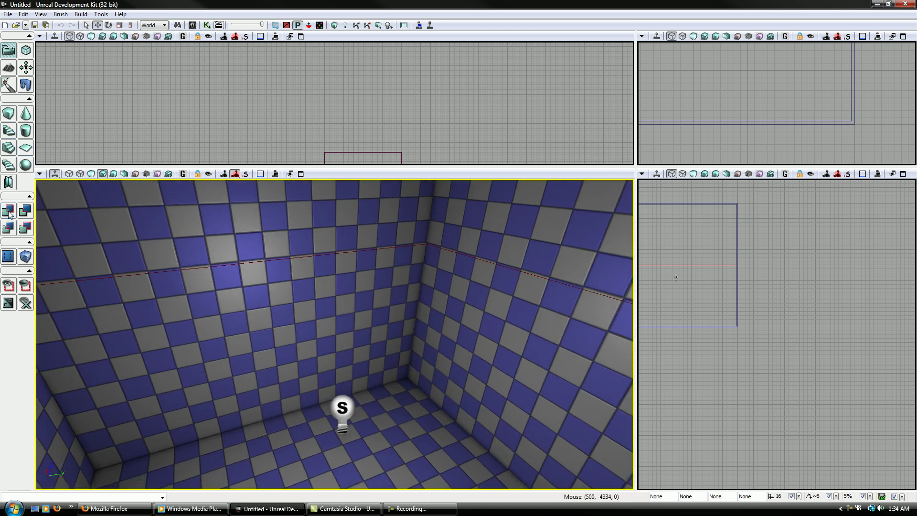
{"action": "right_click_drag", "start_coordinate": [247, 319], "coordinate": [247, 319]}
{"action": "left_click_drag", "start_coordinate": [368, 146], "coordinate": [411, 34]}
{"action": "left_click_drag", "start_coordinate": [425, 104], "coordinate": [305, 100]}
Step: Select the added sheet, rotate it 90 degrees so it stands vertically in the room, and return to translation mode
{"action": "mouse_move", "coordinate": [731, 288]}
{"action": "left_mouse_down"}
{"action": "mouse_move", "coordinate": [812, 301]}
{"action": "mouse_move", "coordinate": [745, 296]}
{"action": "left_mouse_up"}
{"action": "left_click", "coordinate": [779, 281]}
{"action": "key", "text": "space"}
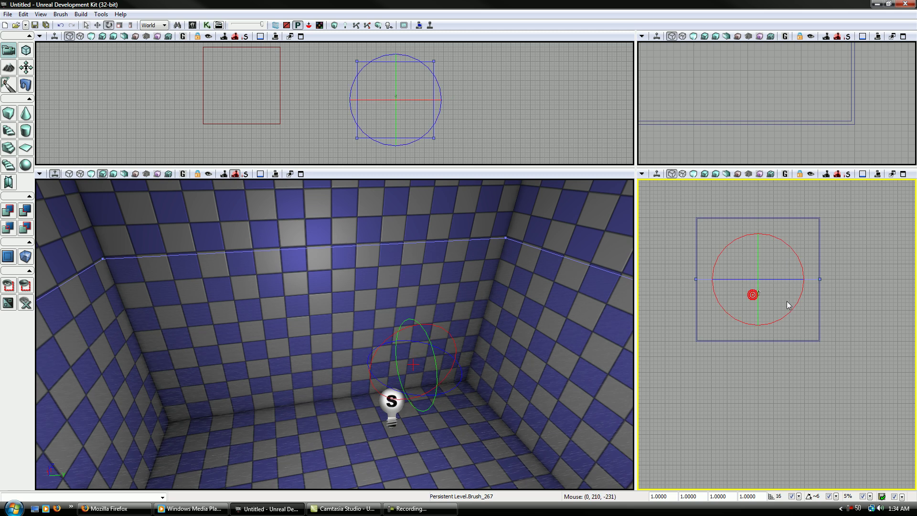
{"action": "left_click_drag", "start_coordinate": [793, 253], "coordinate": [771, 228]}
{"action": "key", "text": "space"}
{"action": "key", "text": "space"}
{"action": "key", "text": "space"}
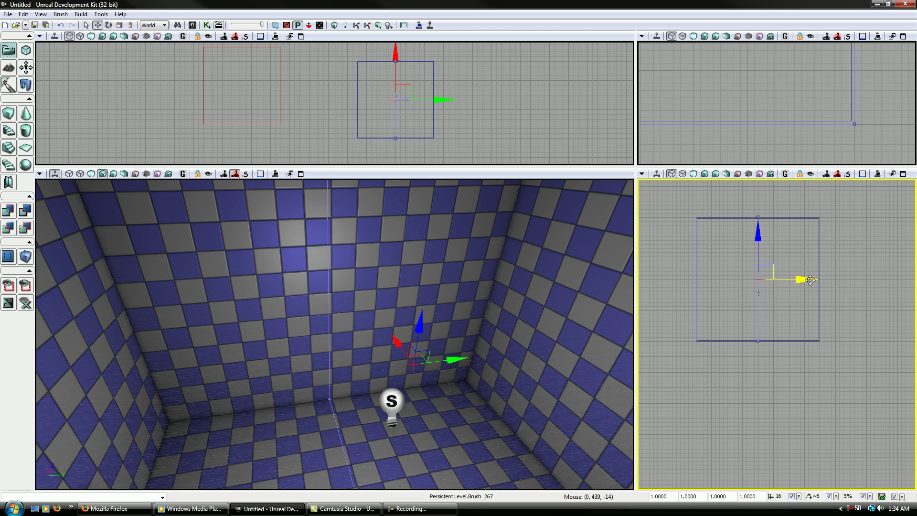
Step: Duplicate the vertical sheet along the Y axis into four parallel sheets across the room, and select all four
{"action": "mouse_move", "coordinate": [810, 279]}
{"action": "left_mouse_down"}
{"action": "mouse_move", "coordinate": [848, 280]}
{"action": "mouse_move", "coordinate": [764, 277]}
{"action": "left_mouse_up"}
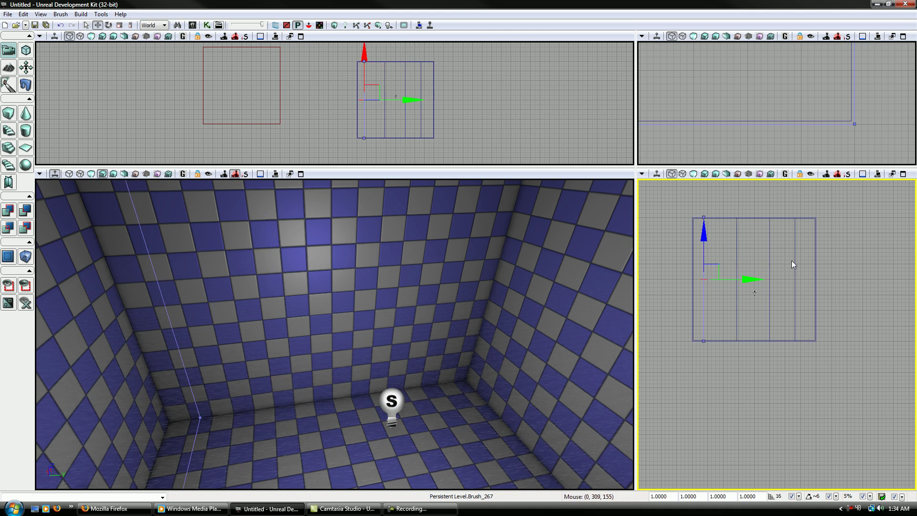
{"action": "left_click", "coordinate": [736, 256], "text": "ctrl"}
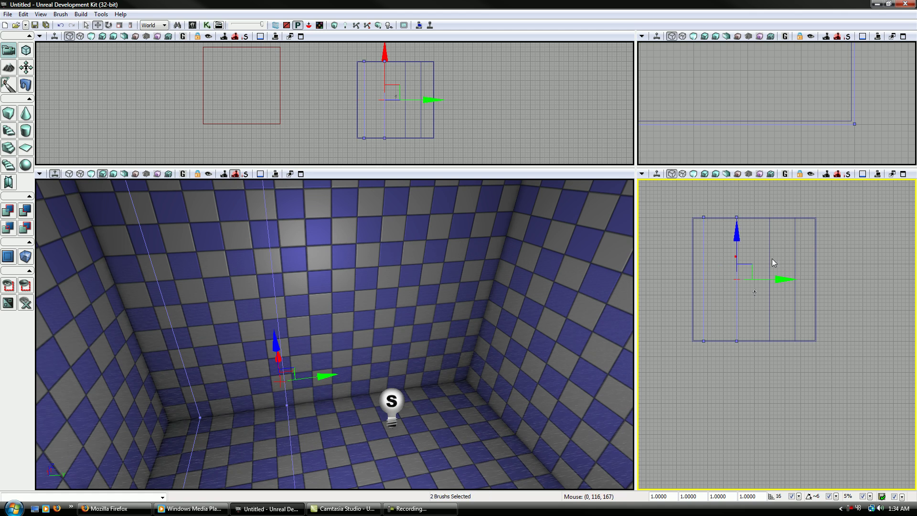
{"action": "left_click", "coordinate": [770, 257], "text": "ctrl"}
{"action": "left_click", "coordinate": [795, 253], "text": "ctrl"}
Step: Duplicate the four selected sheets with a 90-degree rotation about the vertical axis, and return to translation mode
{"action": "mouse_move", "coordinate": [389, 110]}
{"action": "left_mouse_down"}
{"action": "mouse_move", "coordinate": [406, 104]}
{"action": "mouse_move", "coordinate": [399, 124]}
{"action": "left_mouse_up"}
{"action": "key", "text": "space"}
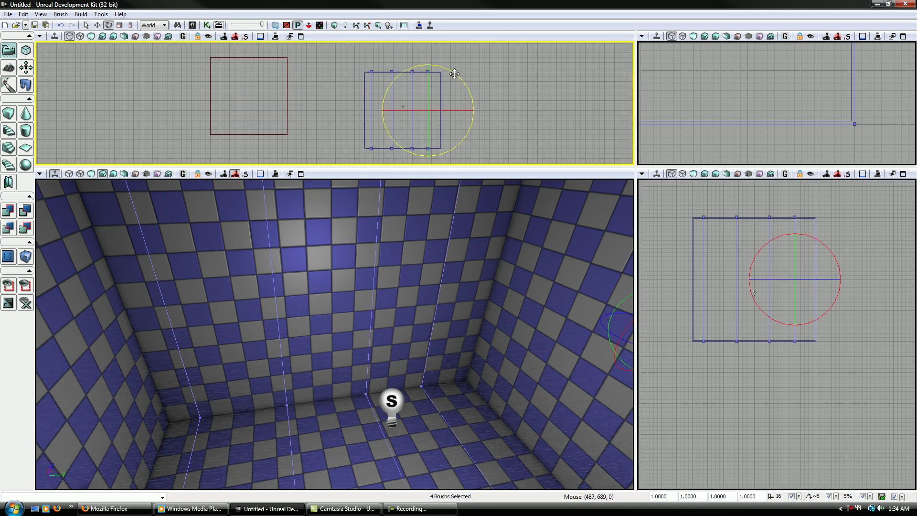
{"action": "left_click_drag", "start_coordinate": [454, 73], "coordinate": [454, 76]}
{"action": "key", "text": "space"}
{"action": "key", "text": "space"}
{"action": "key", "text": "space"}
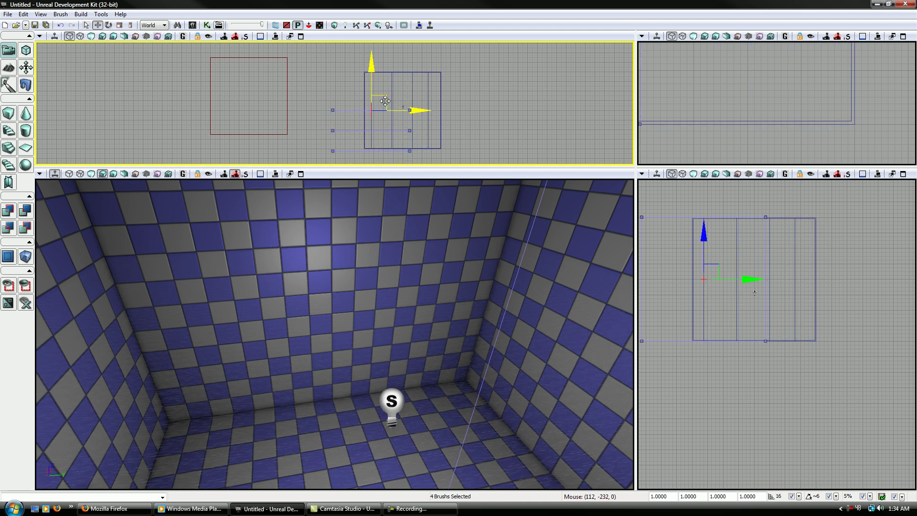
Step: Move the four rotated sheets into the room so they cross the first set and fit within the walls, and deselect them
{"action": "mouse_move", "coordinate": [386, 100]}
{"action": "left_mouse_down"}
{"action": "mouse_move", "coordinate": [418, 86]}
{"action": "mouse_move", "coordinate": [416, 70]}
{"action": "left_mouse_up"}
{"action": "scroll", "coordinate": [370, 96], "scroll_direction": "up", "scroll_amount": 11}
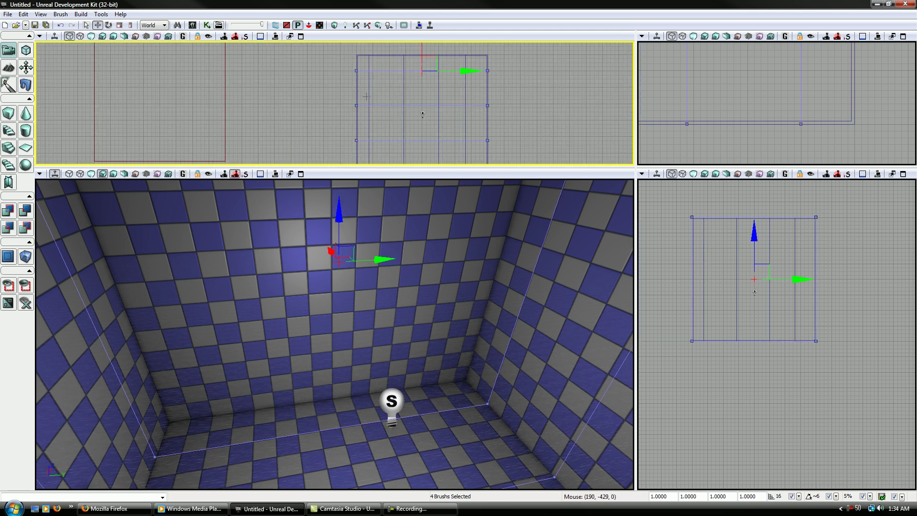
{"action": "right_click_drag", "start_coordinate": [357, 69], "coordinate": [353, 134]}
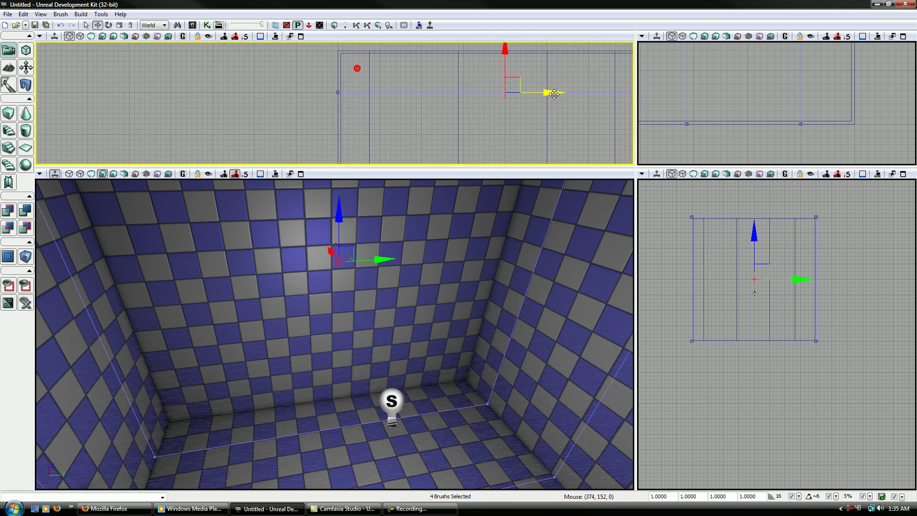
{"action": "left_click_drag", "start_coordinate": [554, 94], "coordinate": [558, 94]}
{"action": "mouse_move", "coordinate": [472, 126]}
{"action": "right_mouse_down"}
{"action": "mouse_move", "coordinate": [451, 81]}
{"action": "mouse_move", "coordinate": [249, 118]}
{"action": "mouse_move", "coordinate": [258, 117]}
{"action": "right_mouse_up"}
{"action": "left_click_drag", "start_coordinate": [340, 85], "coordinate": [334, 86]}
{"action": "right_click_drag", "start_coordinate": [344, 106], "coordinate": [384, 58]}
{"action": "scroll", "coordinate": [382, 72], "scroll_direction": "down", "scroll_amount": 4}
{"action": "right_click_drag", "start_coordinate": [379, 113], "coordinate": [376, 78]}
{"action": "left_click_drag", "start_coordinate": [377, 77], "coordinate": [374, 65]}
{"action": "left_click", "coordinate": [405, 95]}
Step: Run a full build of the level, and dismiss the build results, Map Check and Swarm Agent windows
{"action": "mouse_move", "coordinate": [456, 374]}
{"action": "right_mouse_down"}
{"action": "mouse_move", "coordinate": [469, 356]}
{"action": "mouse_move", "coordinate": [460, 363]}
{"action": "mouse_move", "coordinate": [499, 374]}
{"action": "mouse_move", "coordinate": [470, 380]}
{"action": "mouse_move", "coordinate": [429, 368]}
{"action": "mouse_move", "coordinate": [440, 359]}
{"action": "right_mouse_up"}
{"action": "left_click_drag", "start_coordinate": [439, 371], "coordinate": [440, 406]}
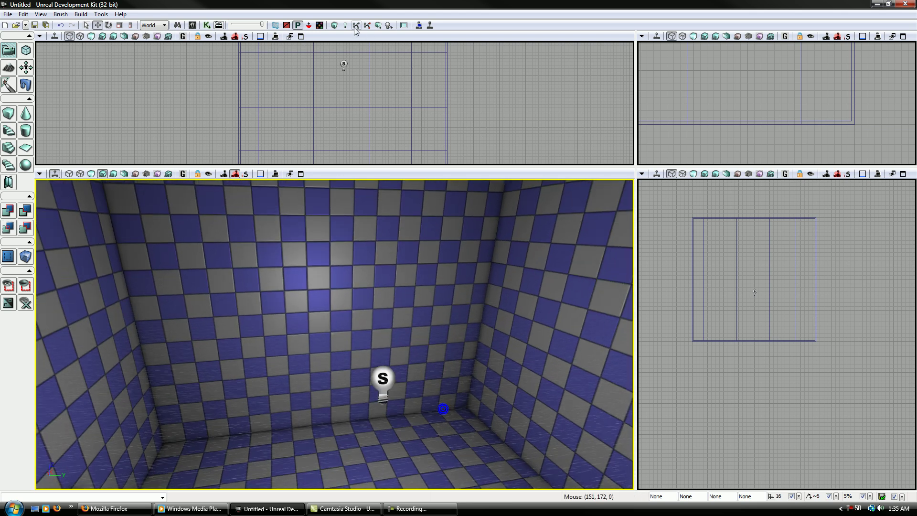
{"action": "left_click", "coordinate": [378, 26]}
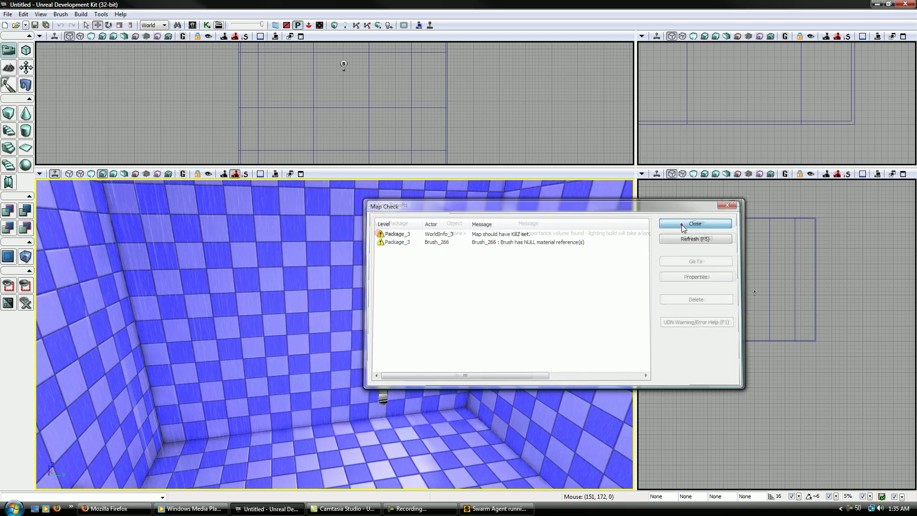
{"action": "left_click", "coordinate": [682, 226]}
{"action": "left_click", "coordinate": [703, 225]}
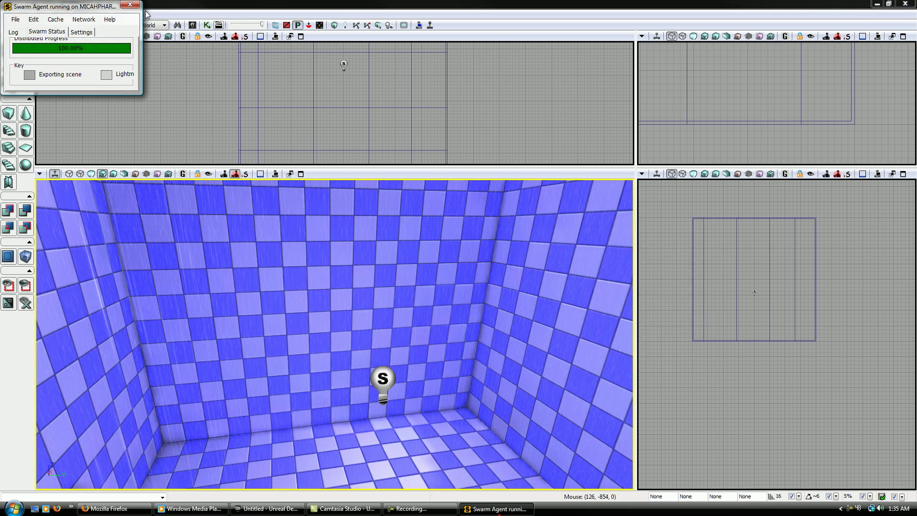
{"action": "left_click", "coordinate": [137, 5]}
Step: Start an in-editor play test from a spot on the room's floor
{"action": "right_click_drag", "start_coordinate": [402, 372], "coordinate": [415, 425]}
{"action": "left_click_drag", "start_coordinate": [417, 368], "coordinate": [357, 421]}
{"action": "right_click", "coordinate": [356, 440]}
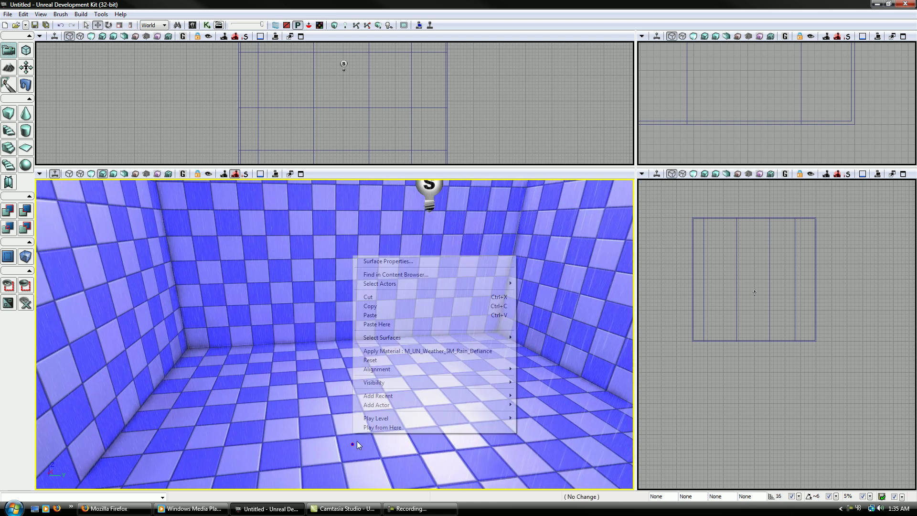
{"action": "left_click", "coordinate": [371, 423]}
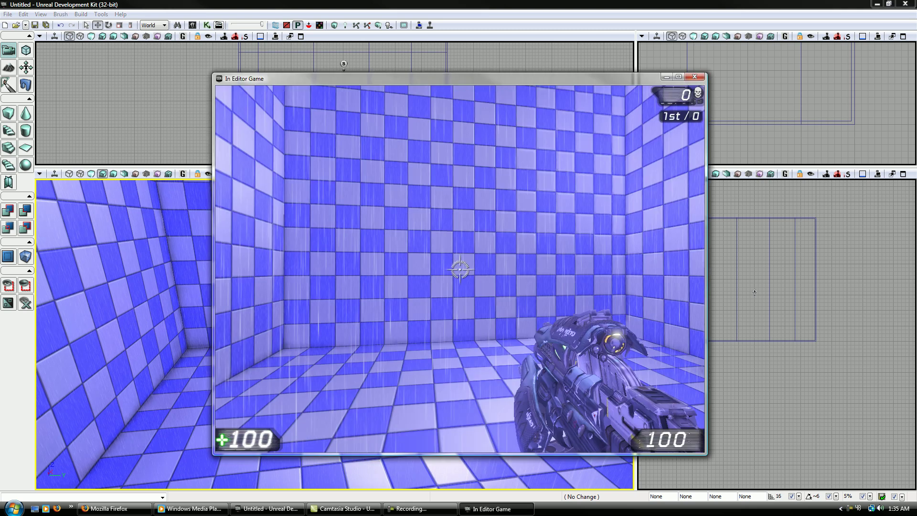
Step: Walk around the room in the play test to examine the rain from several directions, and end the play session
{"action": "mouse_move", "coordinate": [460, 270]}
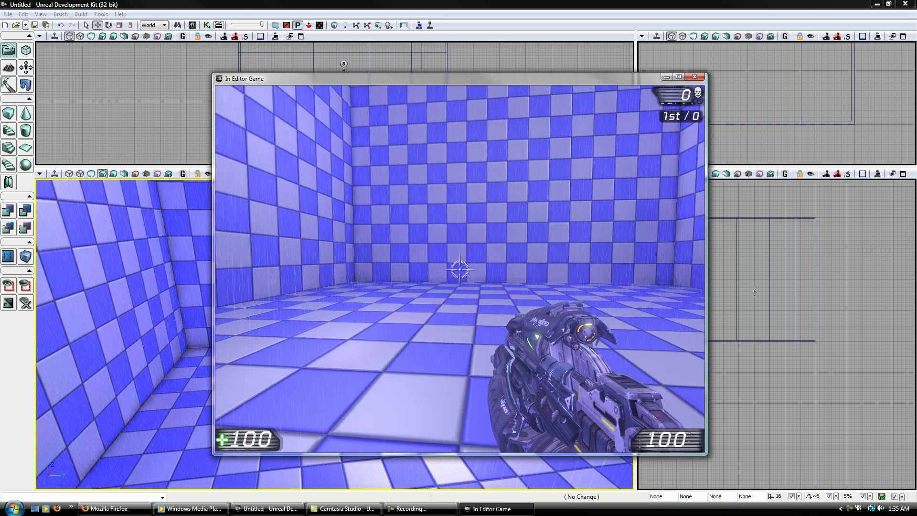
{"action": "key", "text": "w"}
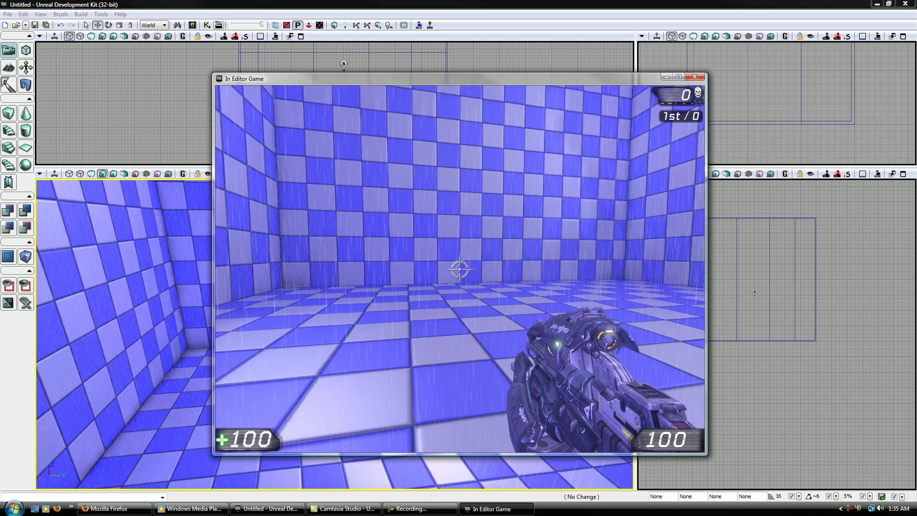
{"action": "key", "text": "a"}
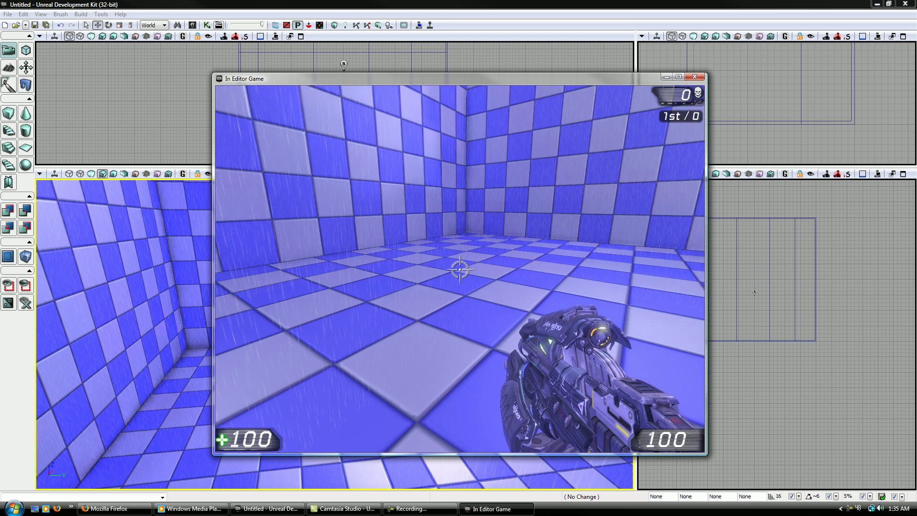
{"action": "key", "text": "d"}
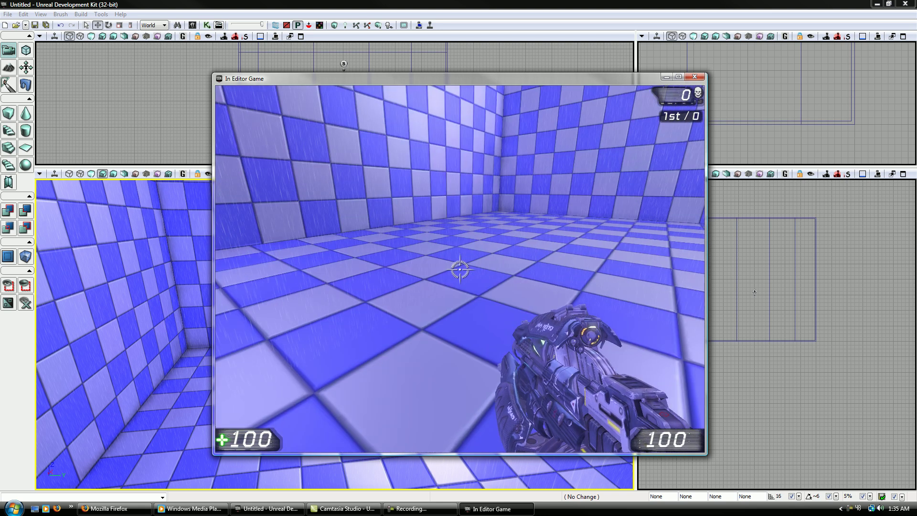
{"action": "key", "text": "w"}
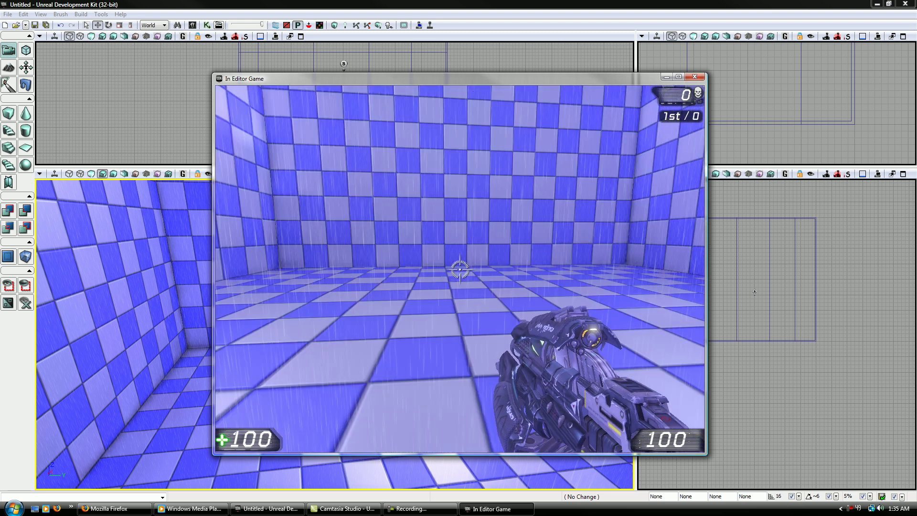
{"action": "key", "text": "w"}
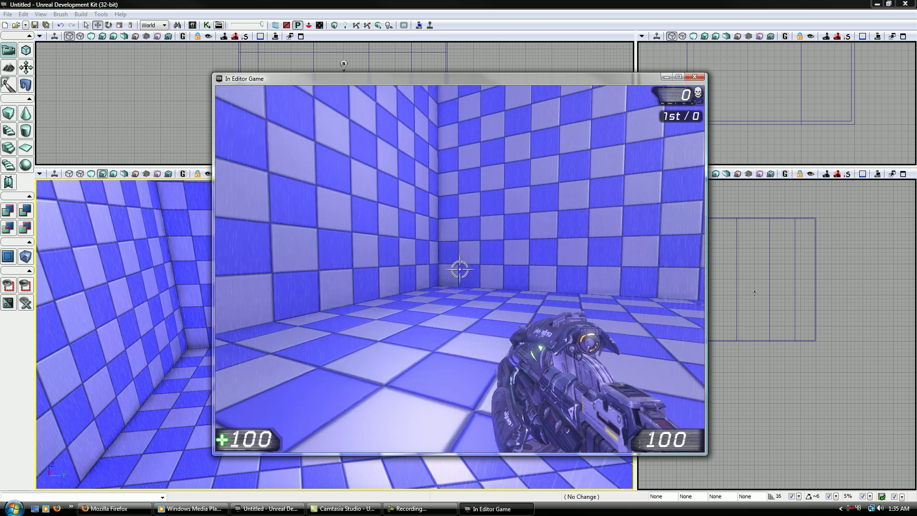
{"action": "key", "text": "w"}
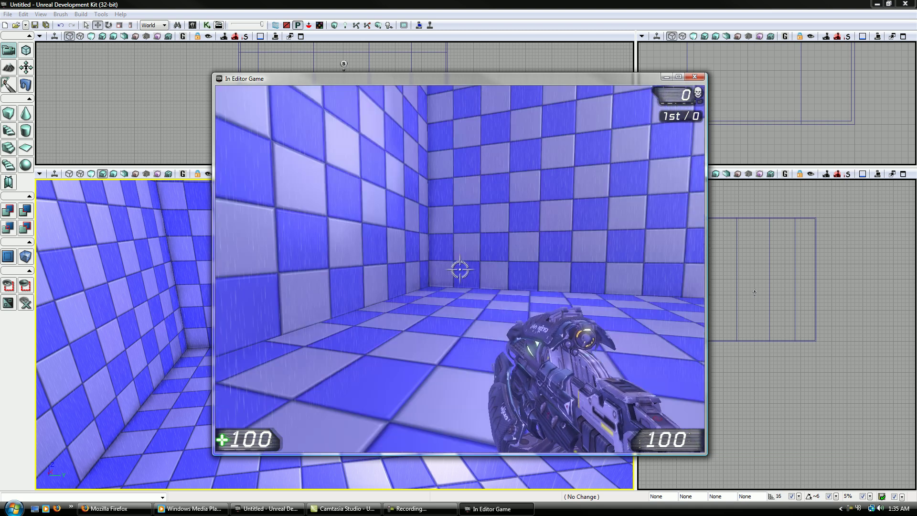
{"action": "key", "text": "s"}
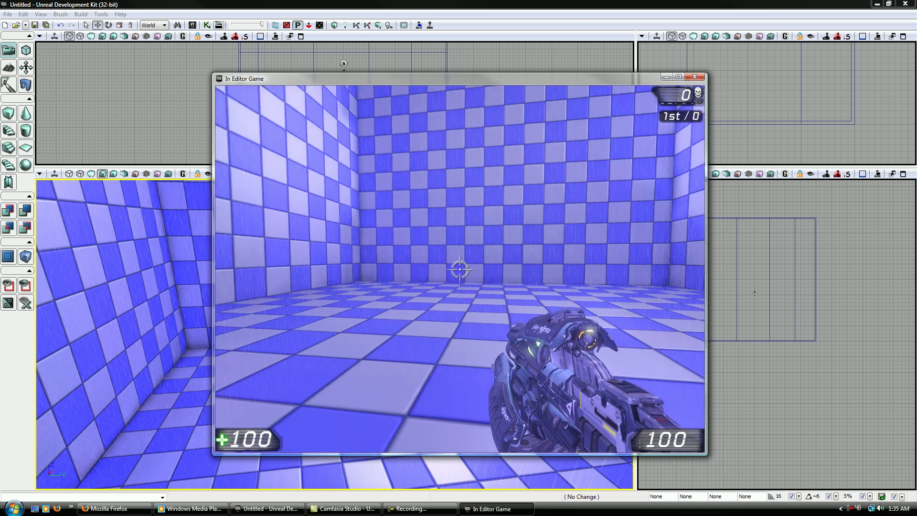
{"action": "key", "text": "Escape"}
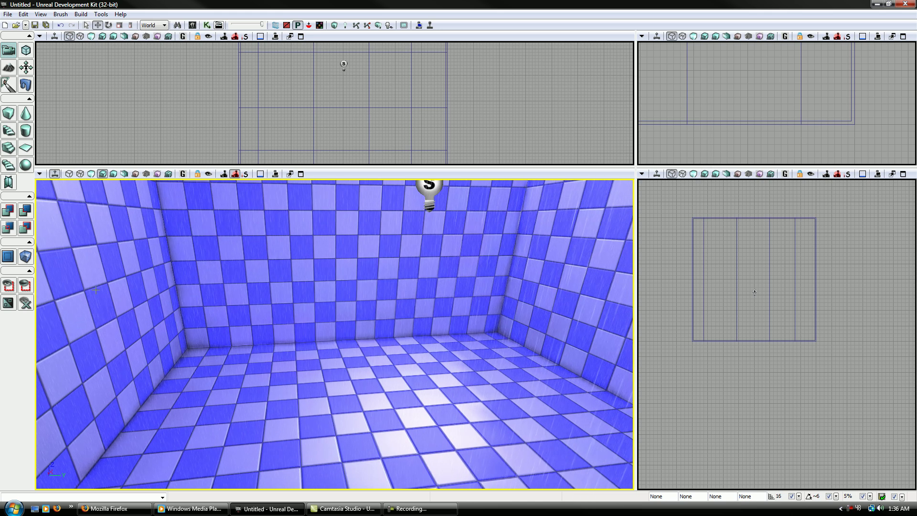
{"action": "right_click_drag", "start_coordinate": [252, 356], "coordinate": [249, 318]}
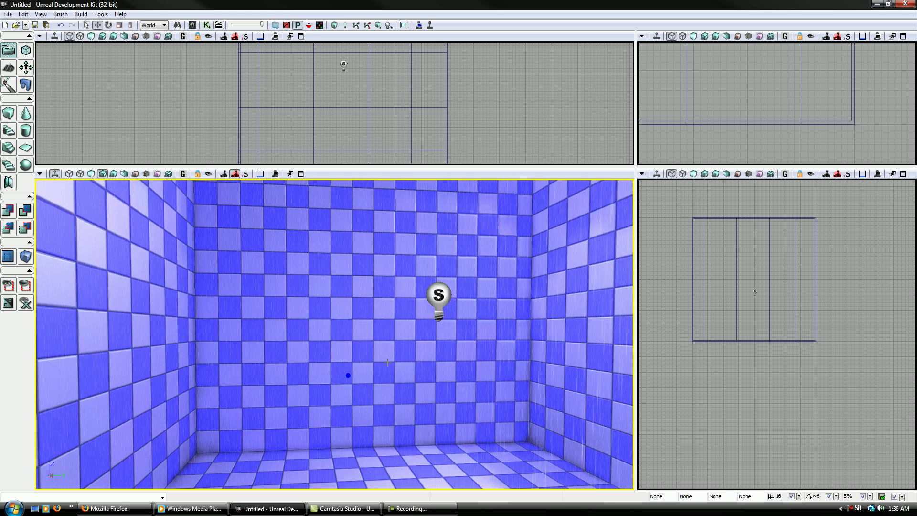